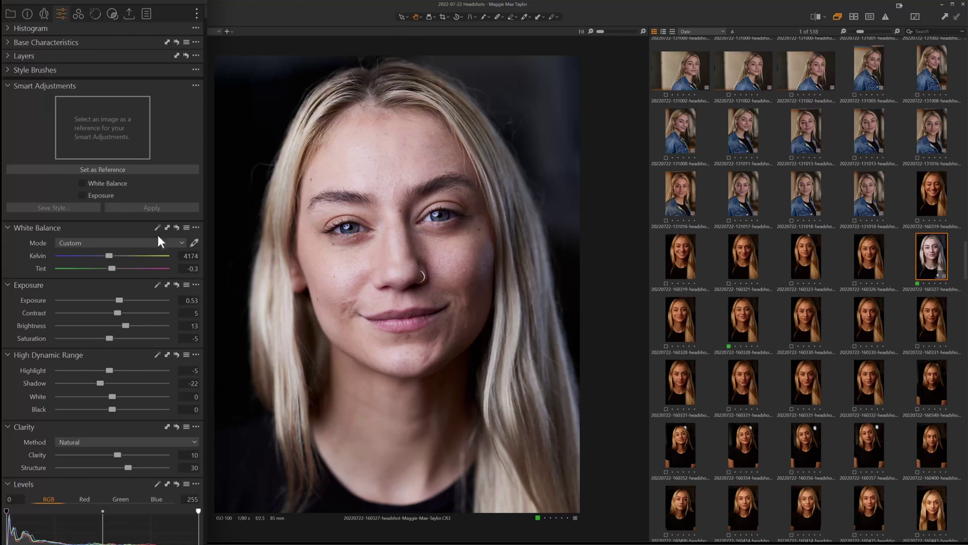
Try Kelvin, Exposure and Brightness changes on the reference portrait, undo them, then open headshot 160326.
drag(126, 256, 128, 255)
drag(119, 300, 91, 313)
click(84, 325)
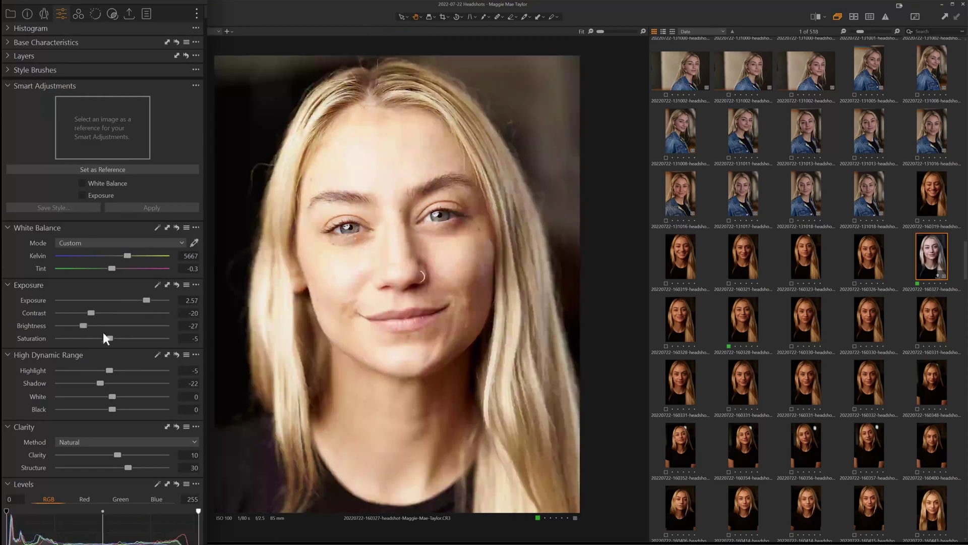
key(ctrl+z)
key(ctrl+z)
key(ctrl+z)
key(ctrl+z)
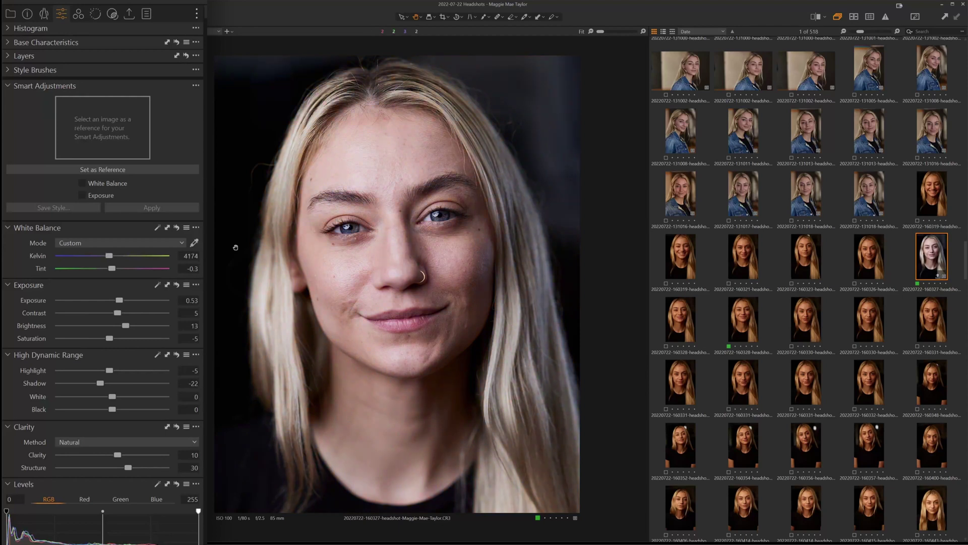
click(869, 260)
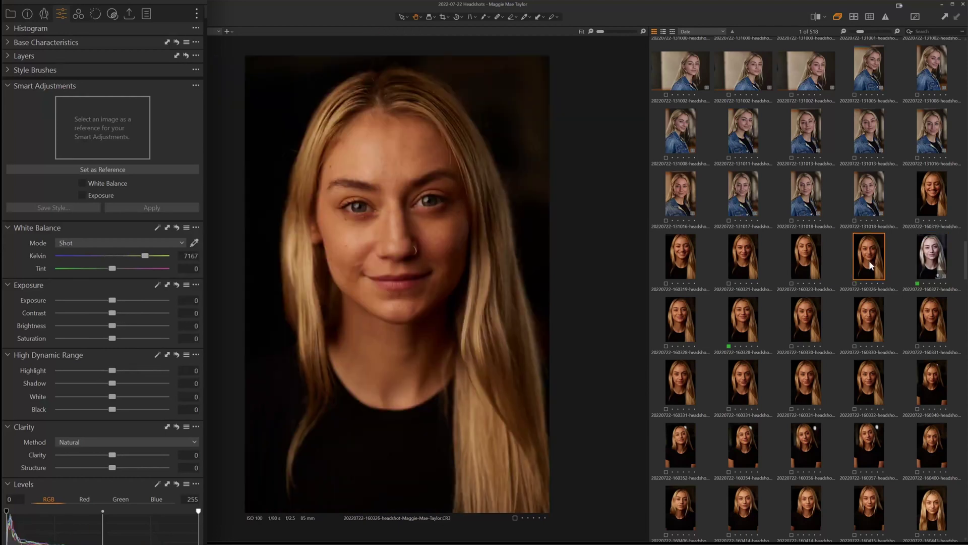
Compare headshot 160326 with reference 160327 full-window in multi-view, then restore panels and show 160327 alone.
key(shift+Right)
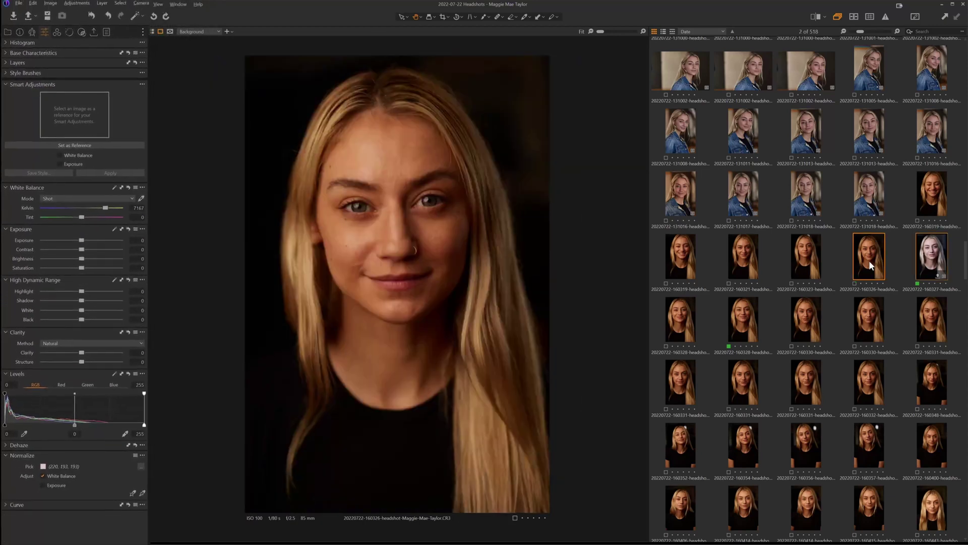
key(ctrl+b)
key(ctrl+t)
click(7, 31)
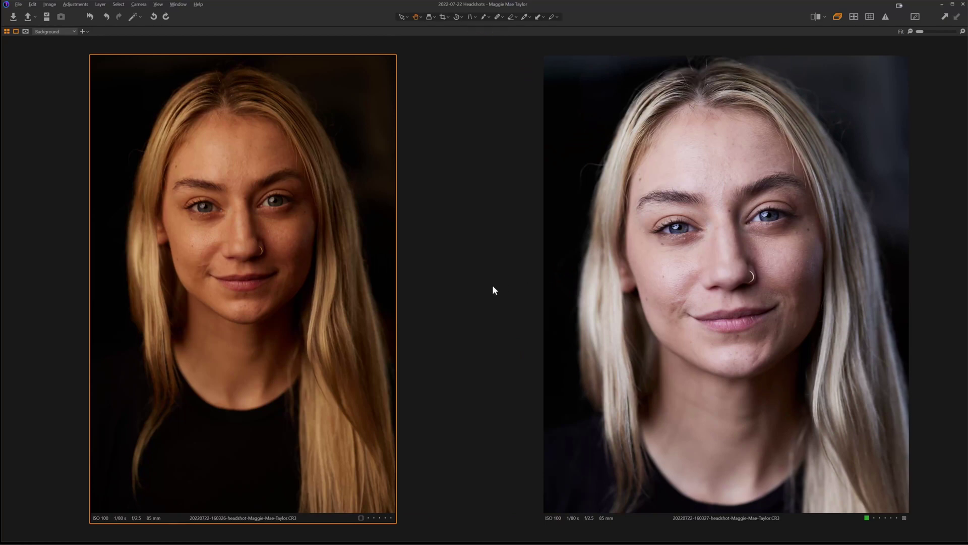
key(ctrl+t)
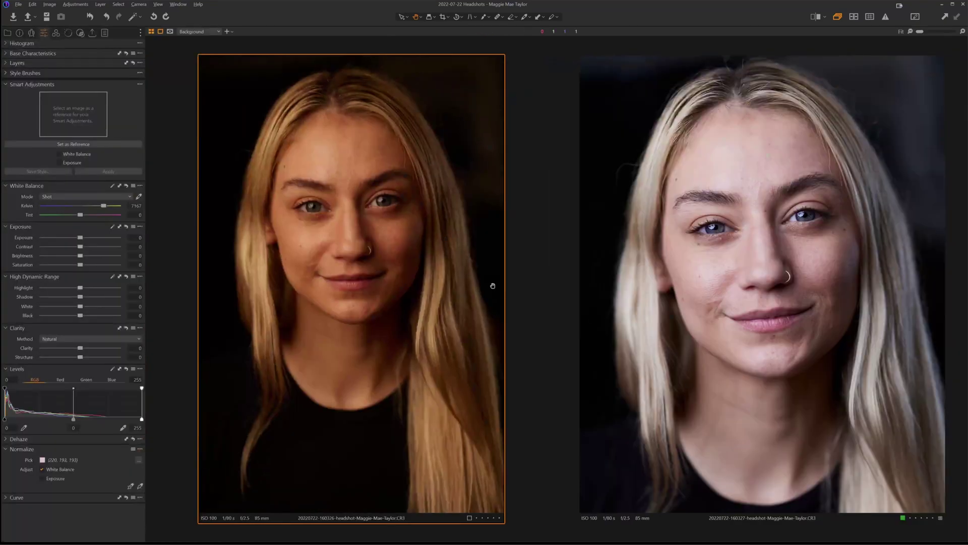
key(ctrl+b)
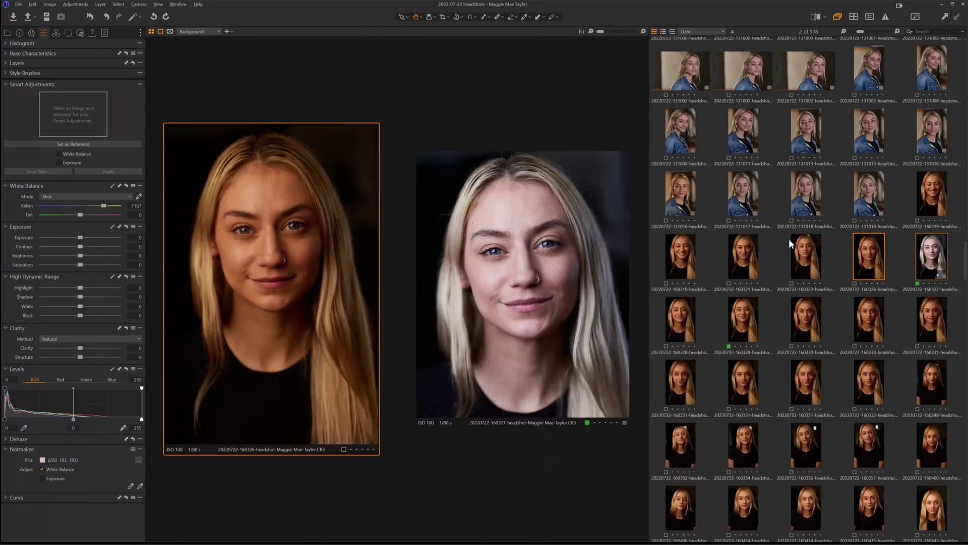
click(905, 252)
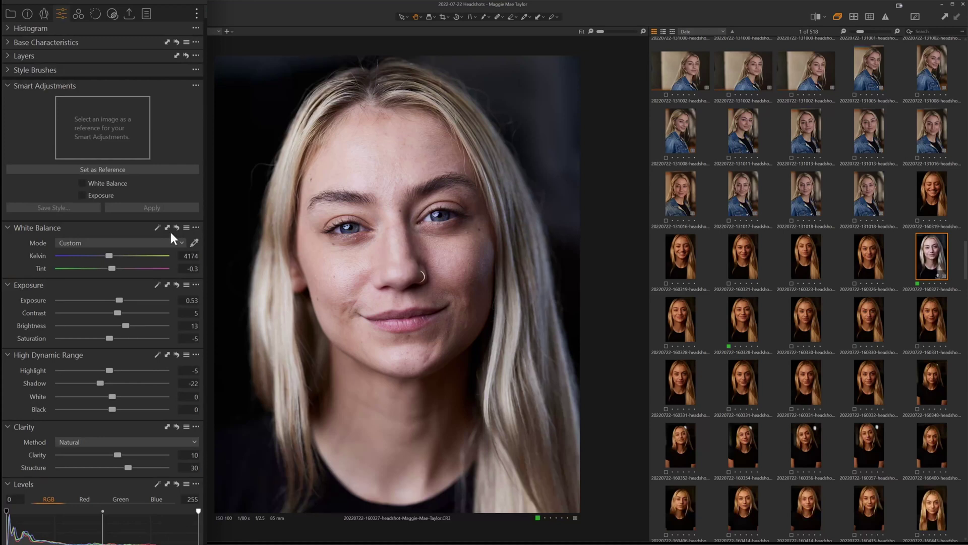
Make 160327 the Smart Adjustments reference for White Balance and Exposure, then open headshot 160326.
click(101, 170)
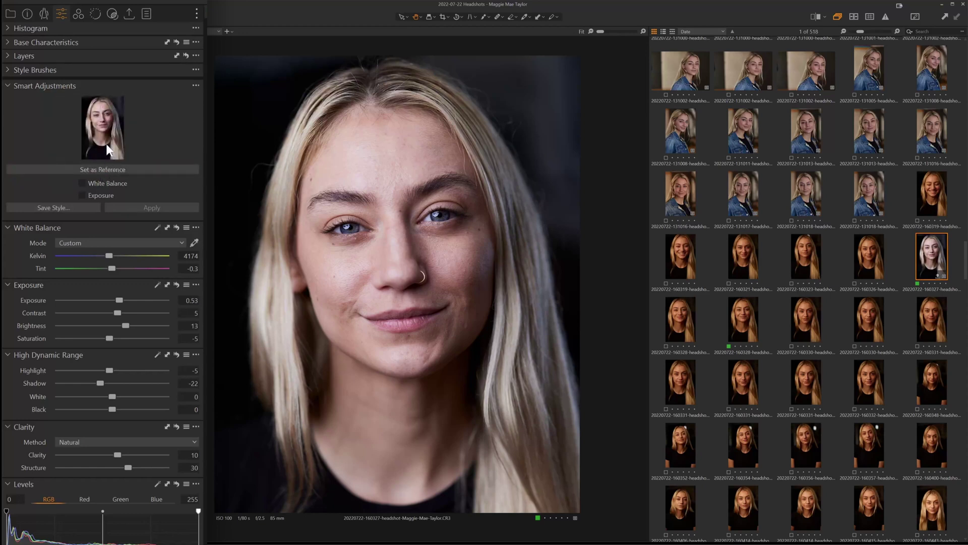
click(100, 184)
click(872, 257)
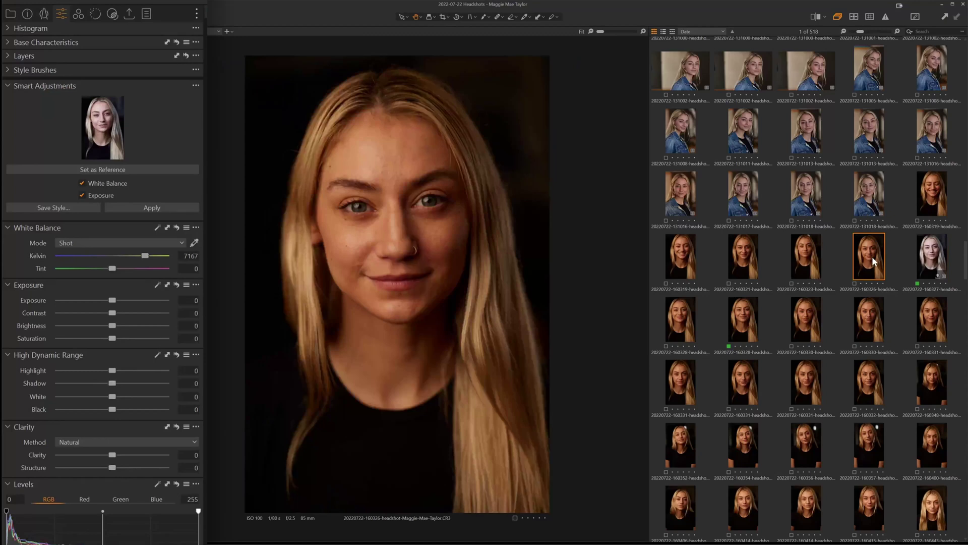
Match 160326 to the reference (4207 K, 0.81 exposure), then select headshots 160319 through 160323.
click(147, 206)
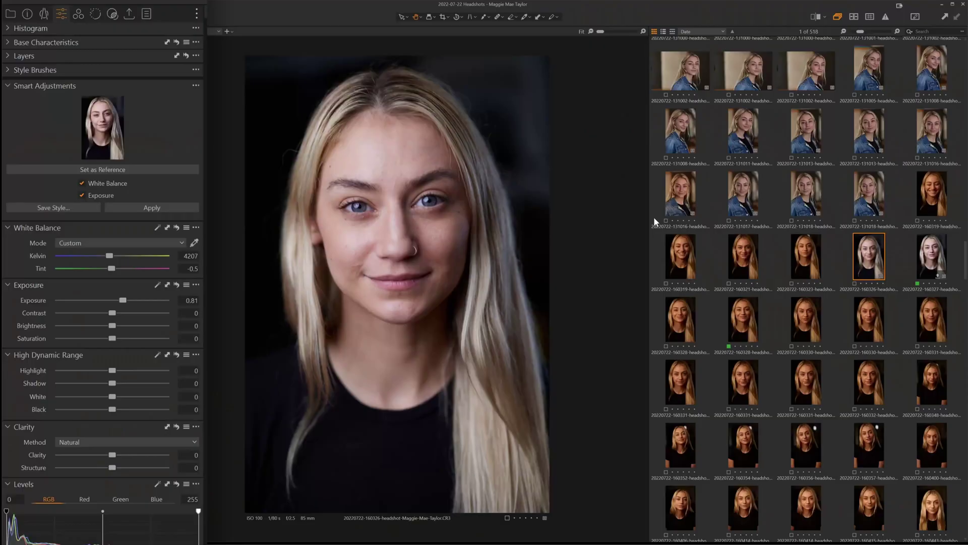
click(807, 263)
shift+click(936, 203)
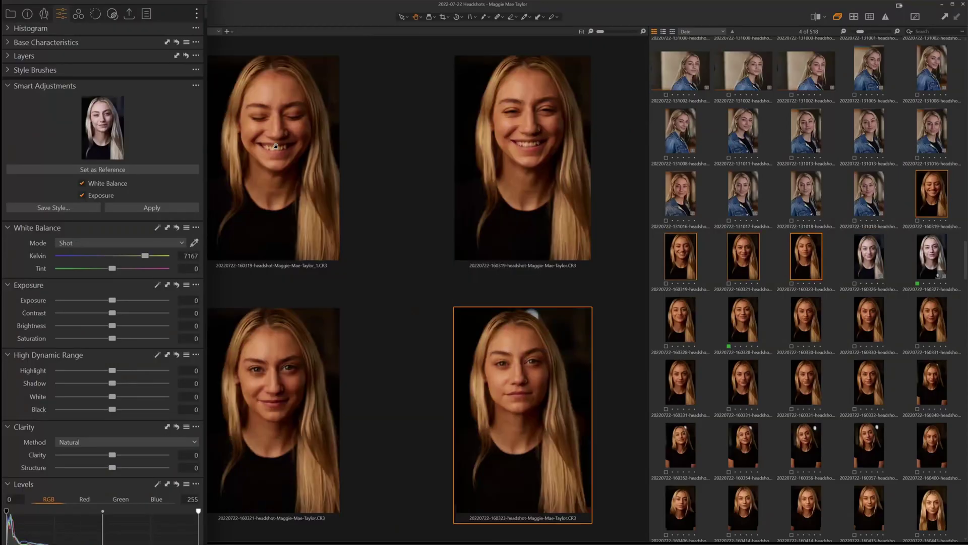
Match headshots 160319–160323 to the reference (about 4202 K, 0.85 exposure), then reopen reference 160327.
click(145, 208)
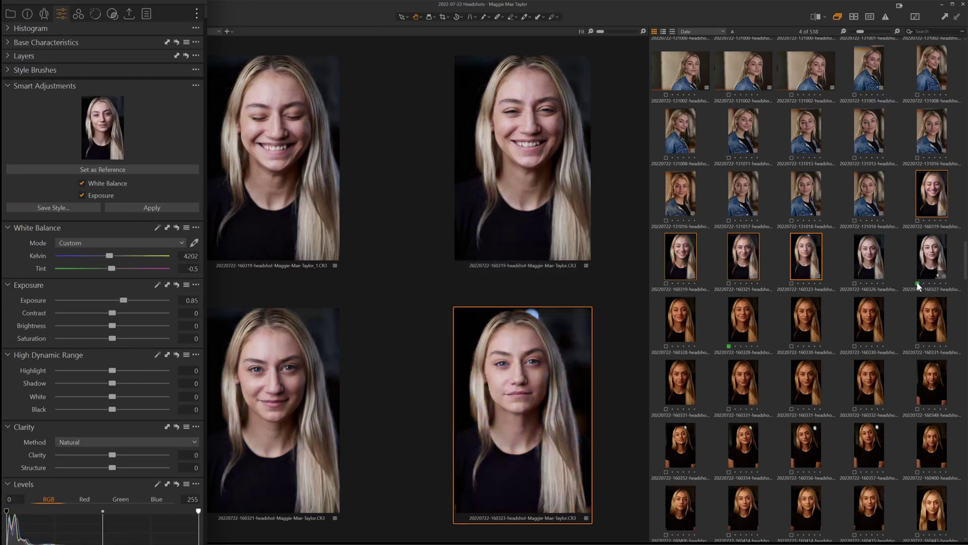
key(ctrl+d)
click(931, 256)
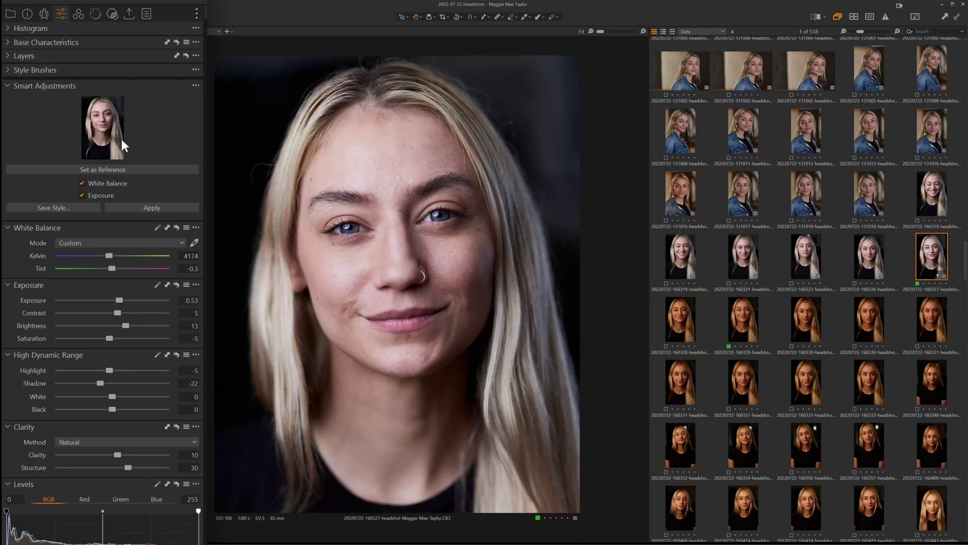
Apply the reference's white balance and exposure to both 160328 versions, then open denim-jacket headshot 131018.
click(869, 256)
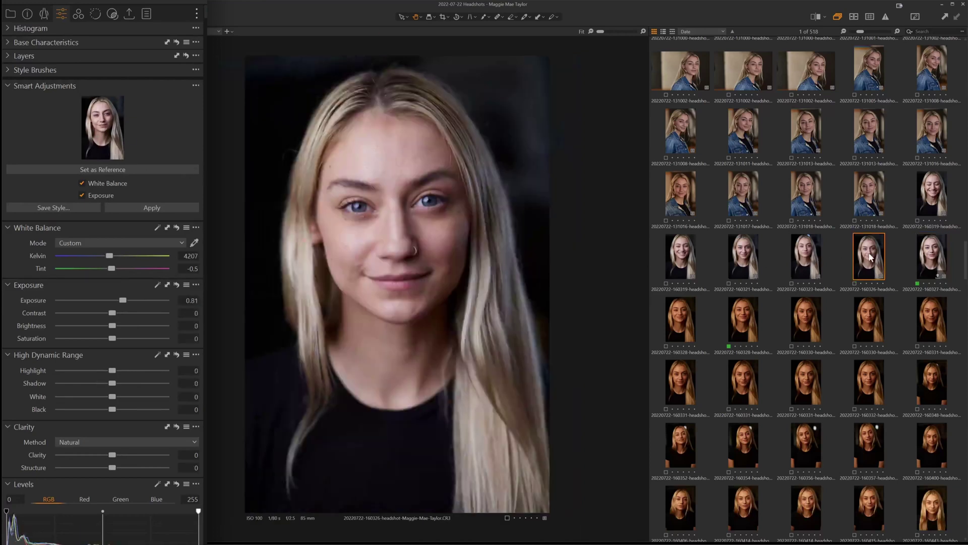
click(689, 303)
click(168, 207)
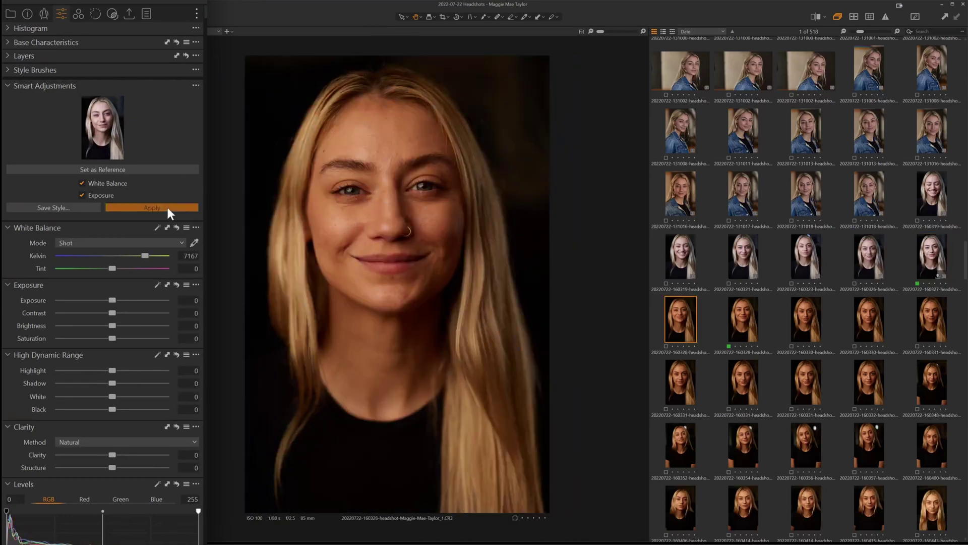
click(747, 309)
click(173, 207)
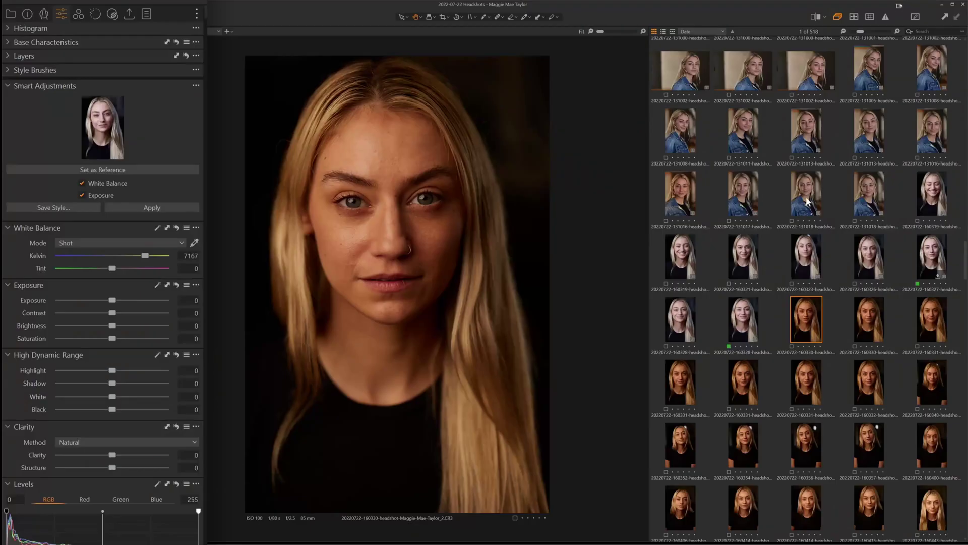
click(804, 193)
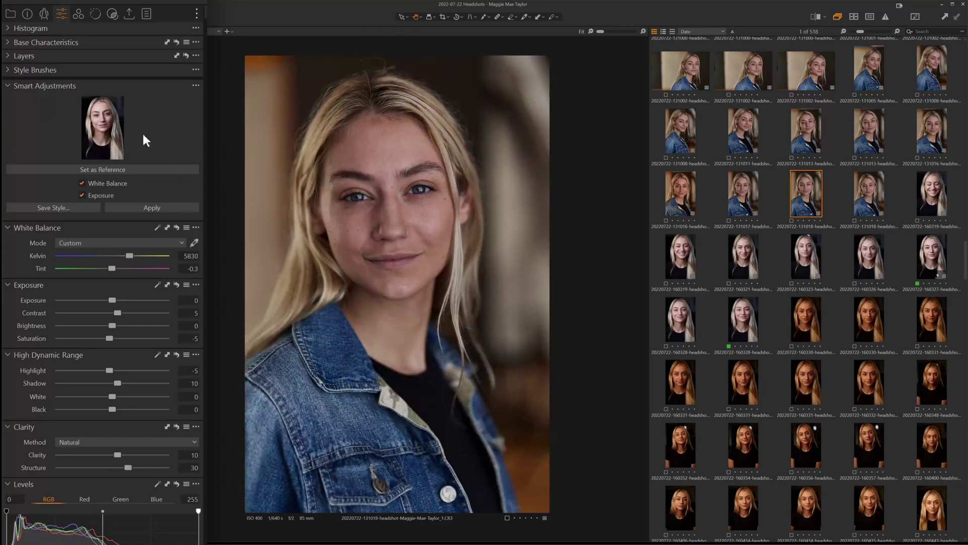
Match denim-jacket headshot 131016 to the reference (5377 K, 0.84 exposure) and compare it beside 160327.
click(159, 207)
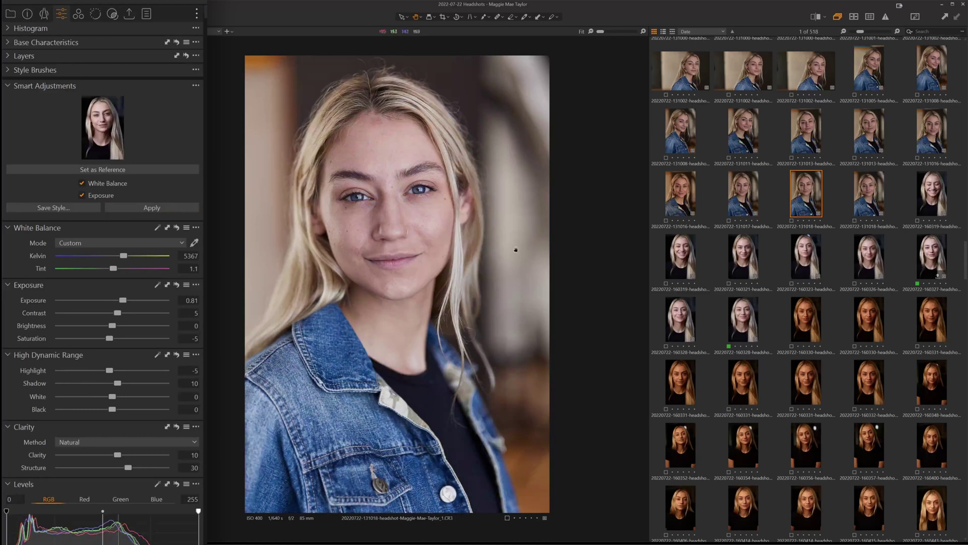
ctrl+click(937, 247)
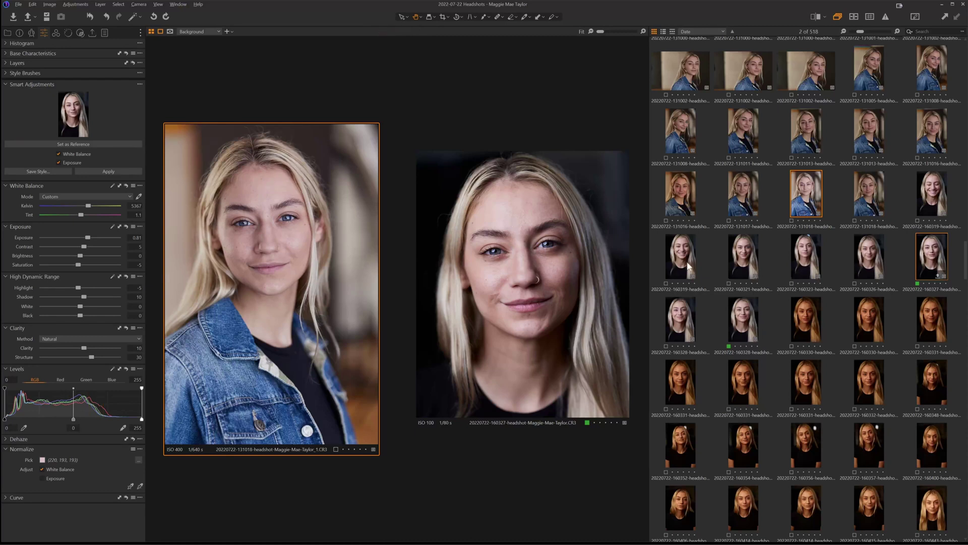
click(690, 200)
click(111, 171)
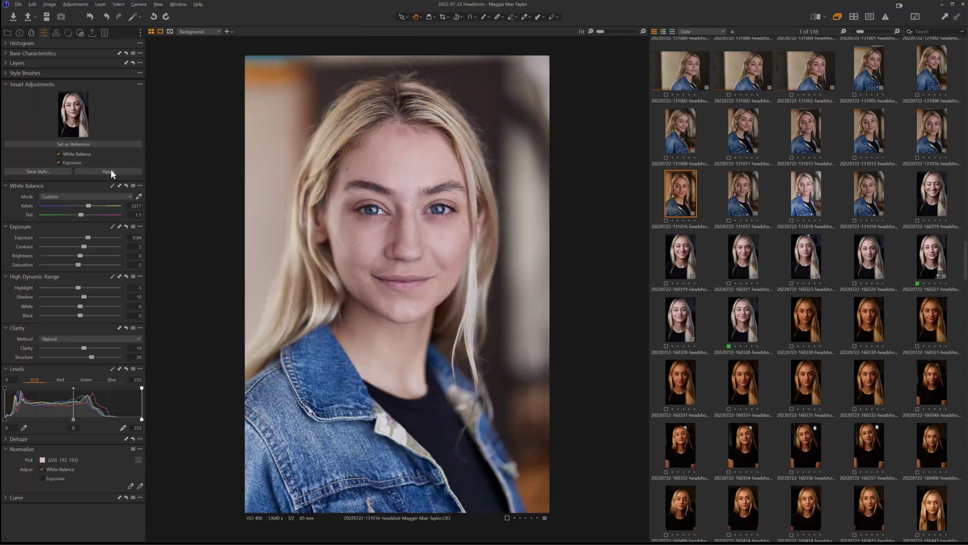
ctrl+click(932, 252)
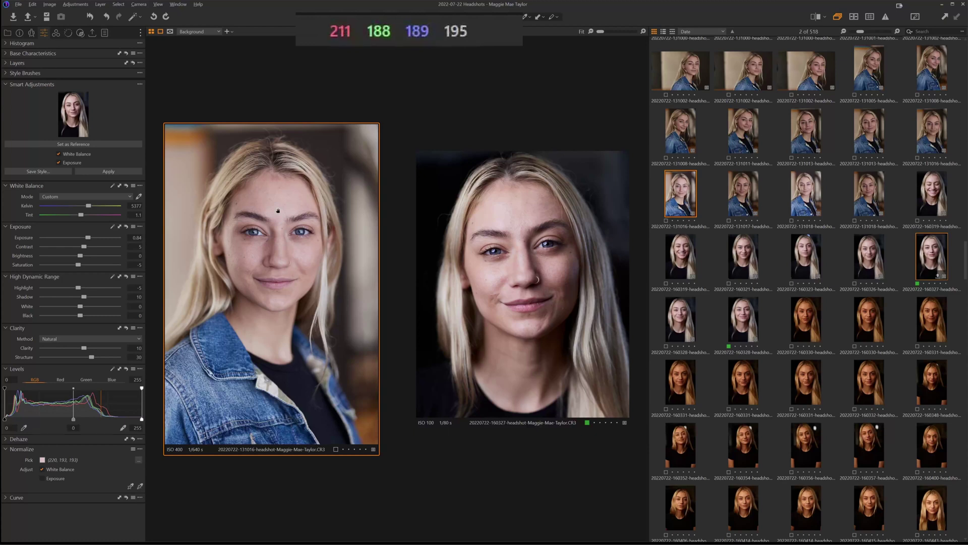
Select the 68 headshots from 160330 through 160610 and apply the reference's white balance and exposure.
click(813, 320)
scroll(815, 318, down, 10)
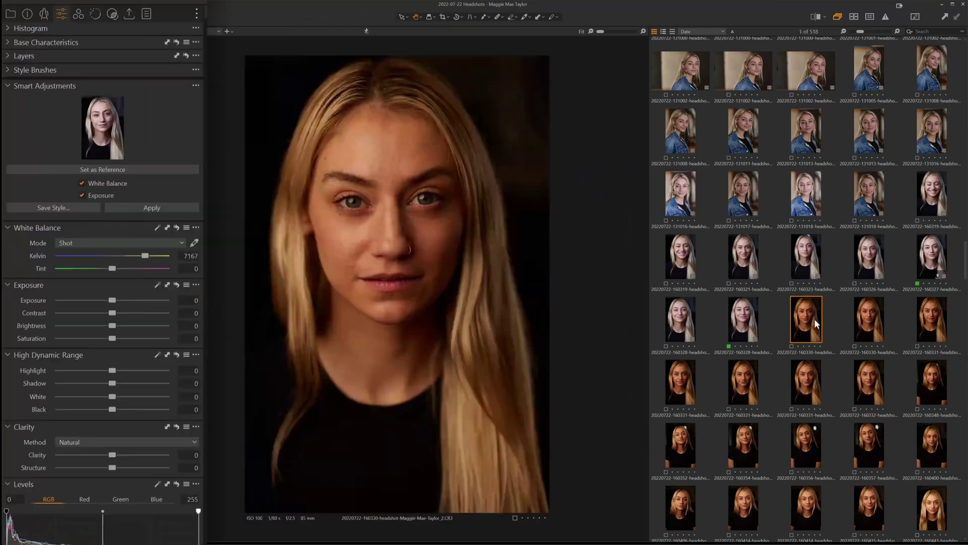
scroll(815, 319, down, 3)
shift+click(938, 273)
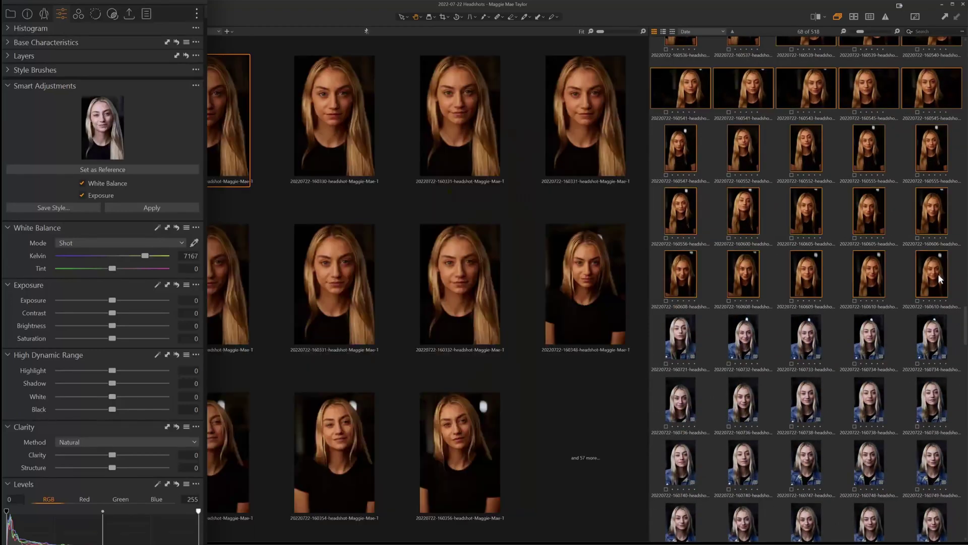
click(155, 209)
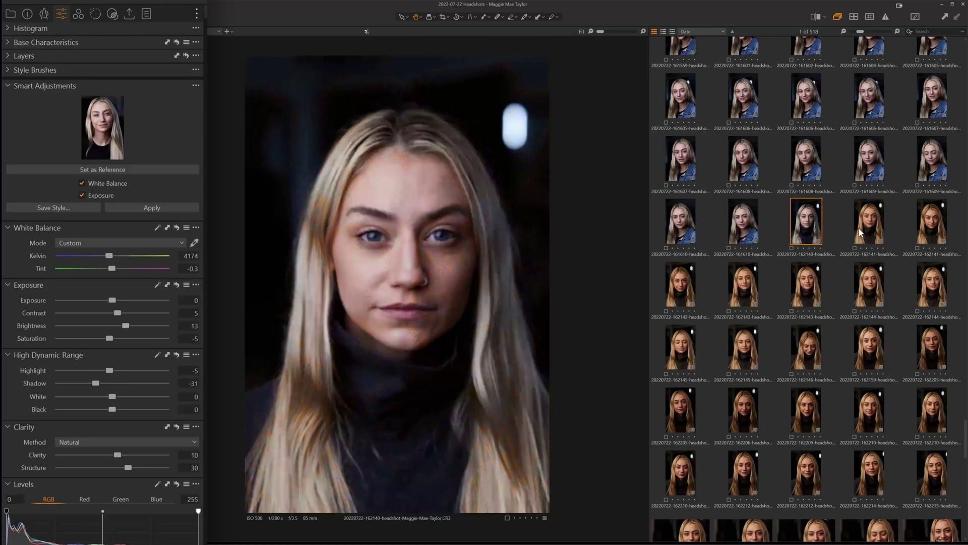
Match turtleneck headshots 162140 and 162141 to the reference, then warm 162141 to about 4649 K.
click(152, 208)
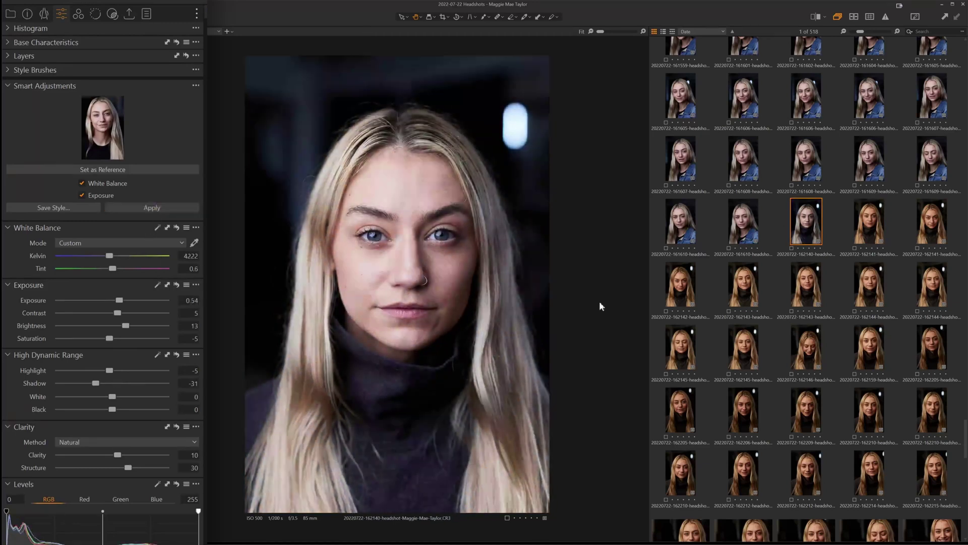
click(860, 222)
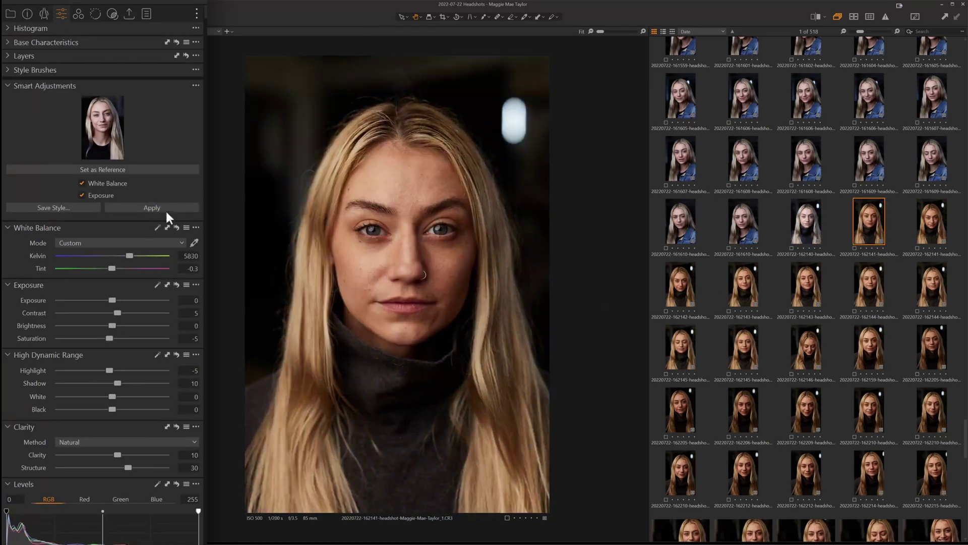
click(151, 207)
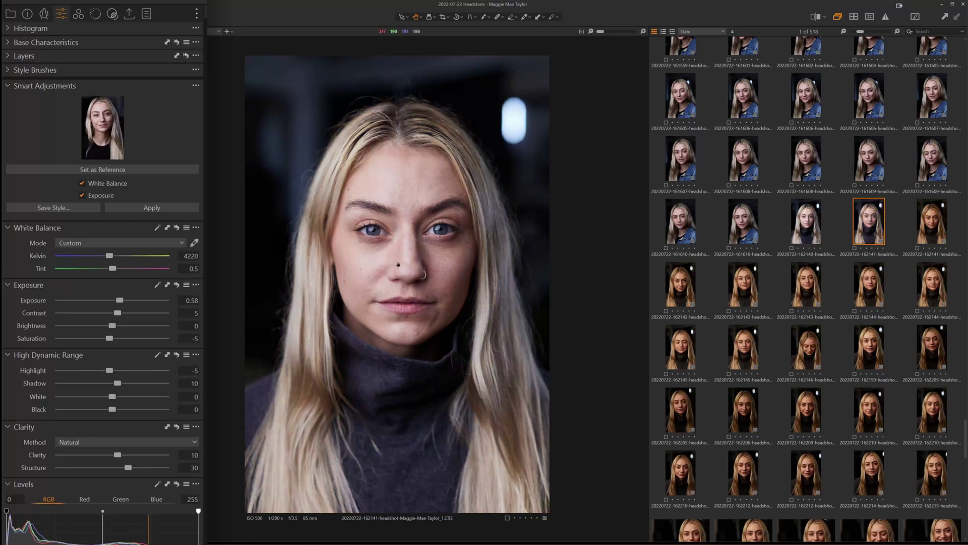
drag(108, 253, 113, 253)
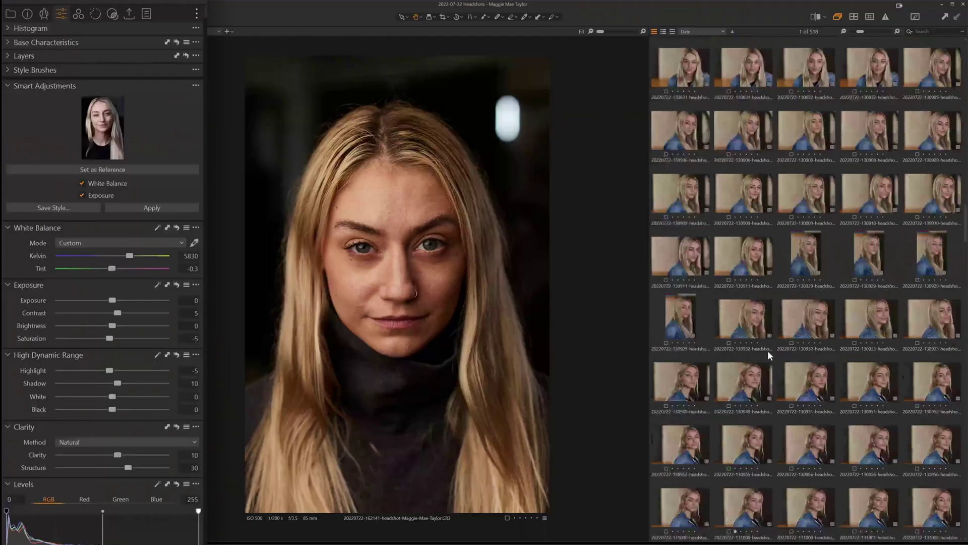
Open reference portrait 160327 and start saving a style with Smart White Balance and Smart Exposure.
scroll(768, 350, down, 3)
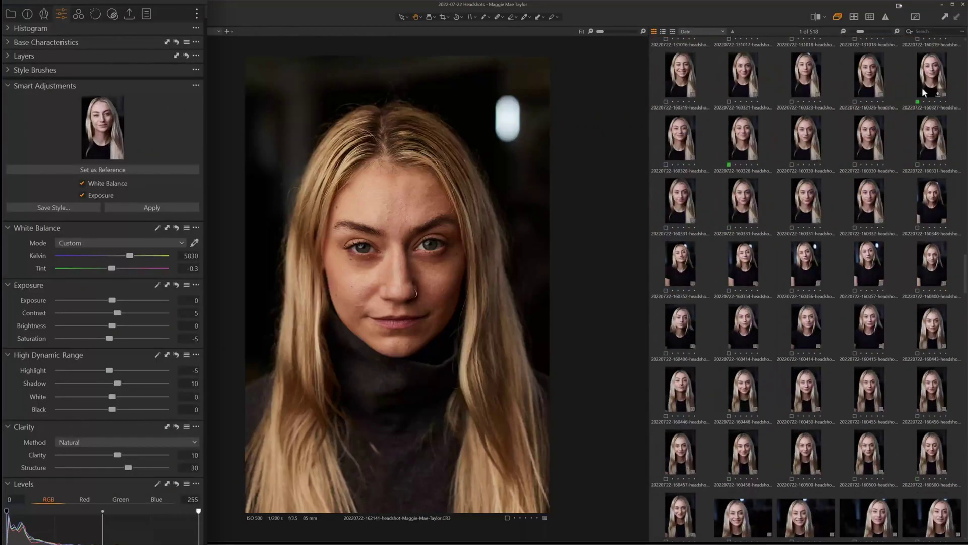
click(922, 87)
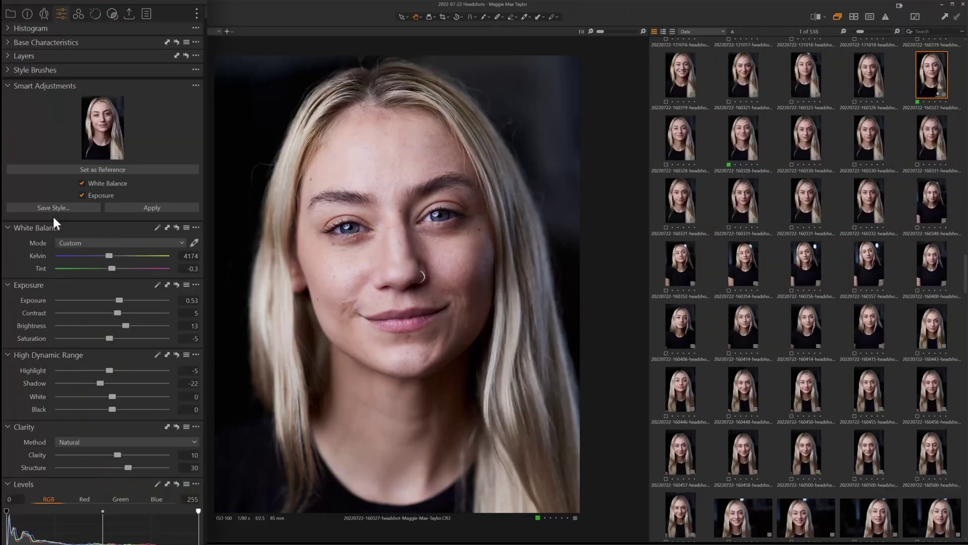
click(59, 204)
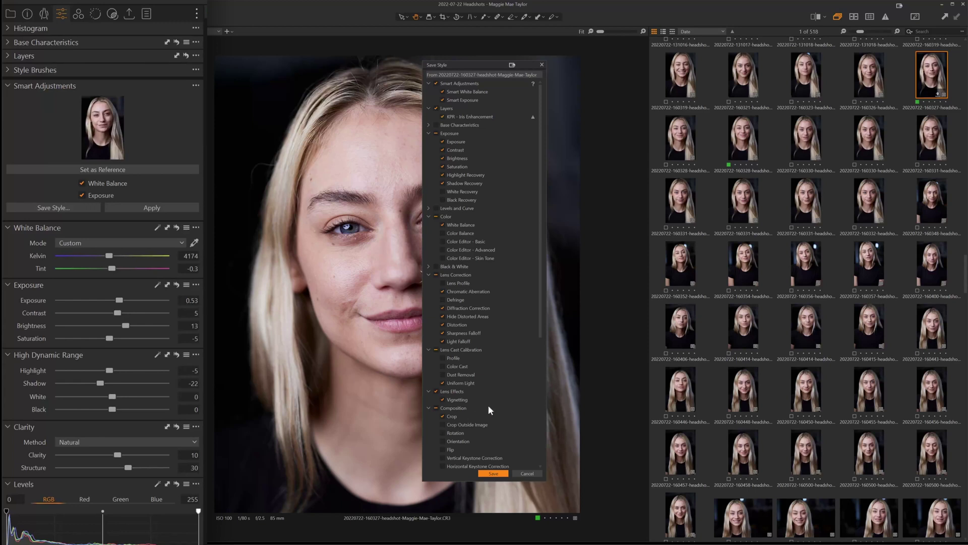
Save the reference adjustments as a style named starting with KPR.
click(495, 475)
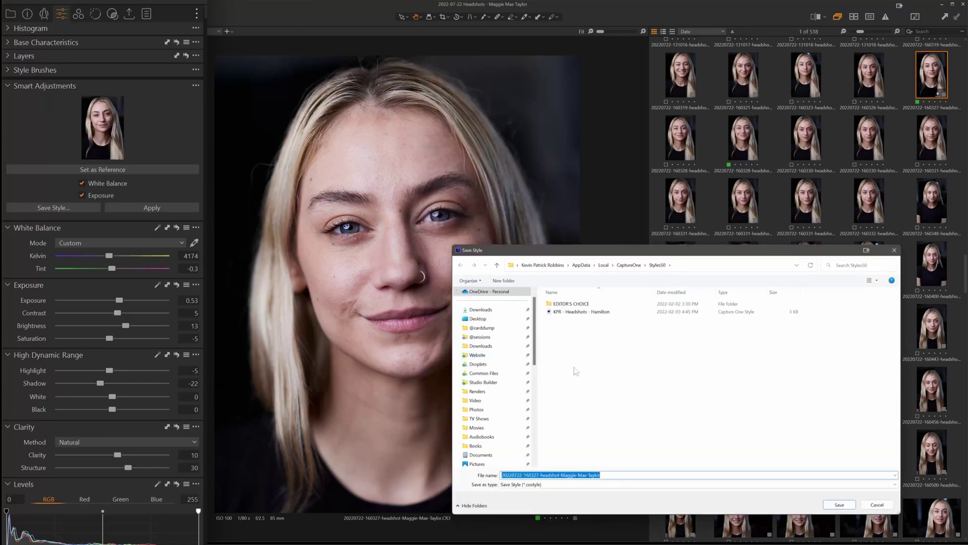
text(KPR)
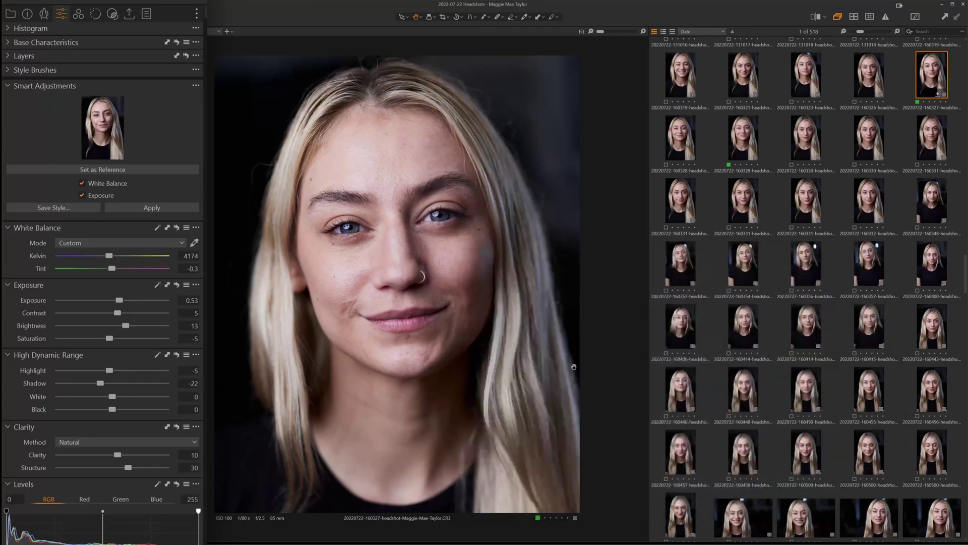
Apply the KPR - Temp custom style to headshot 162437.
click(807, 314)
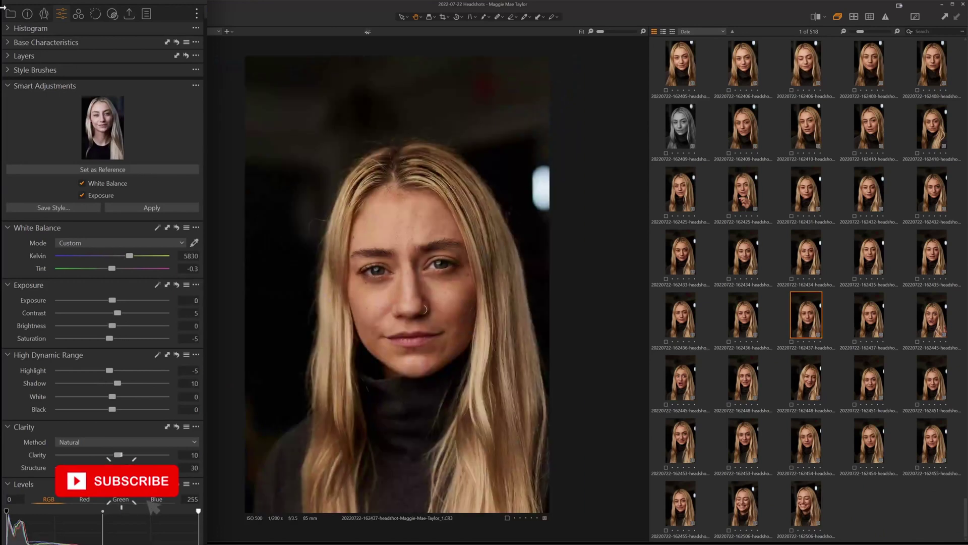
click(113, 14)
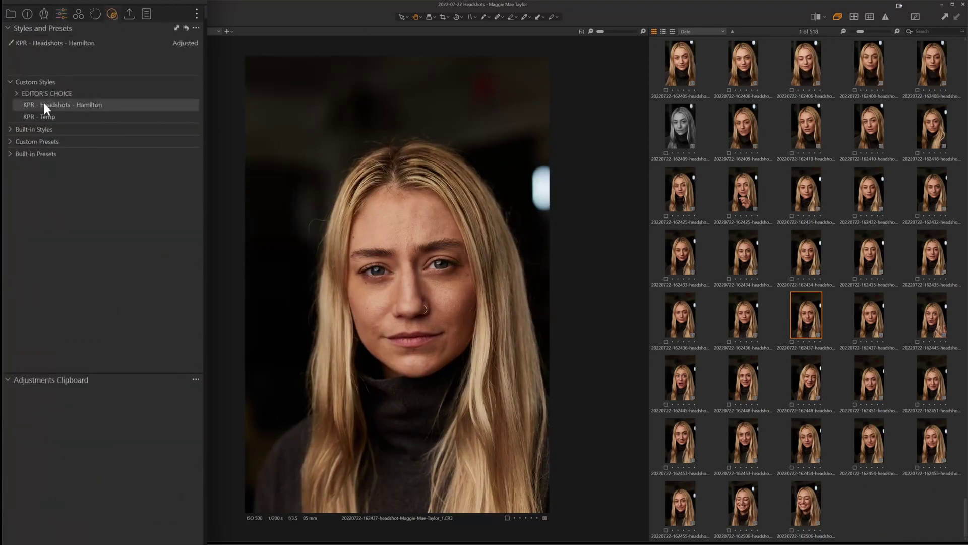
click(48, 116)
click(47, 115)
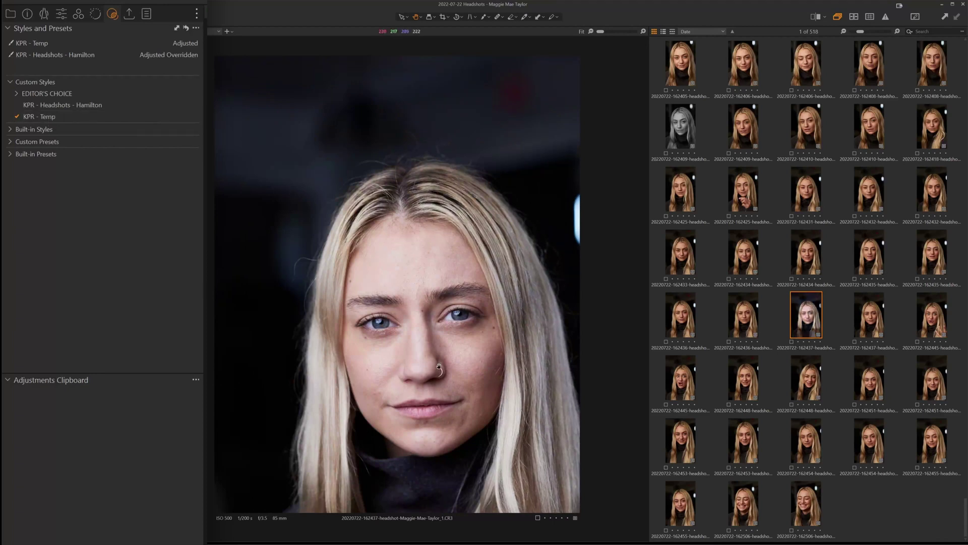
Check the headshot's crop against the full frame, then return to the cropped view.
key(c)
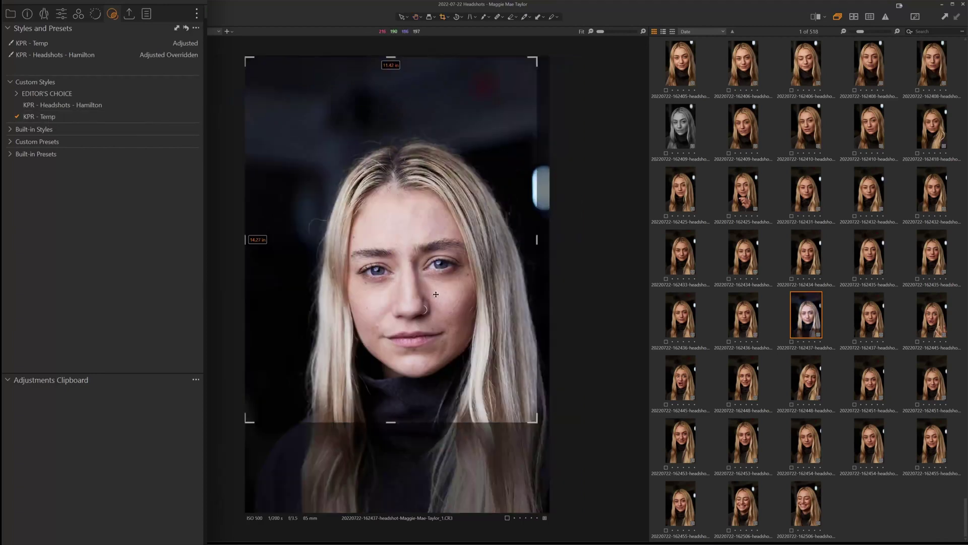
key(h)
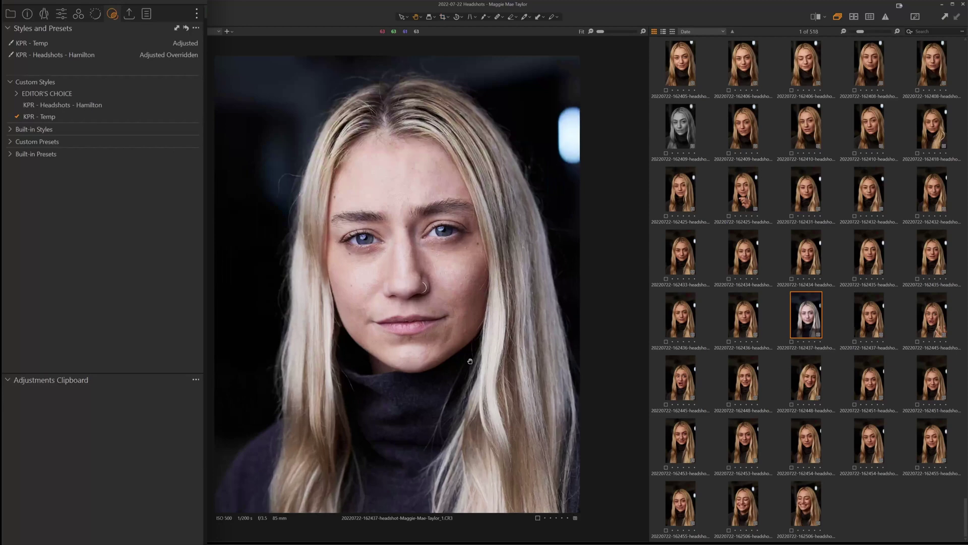